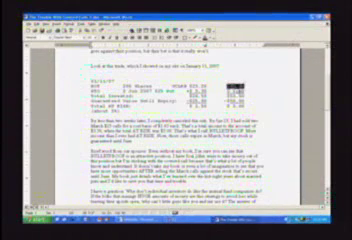
pyautogui.click(200, 120)
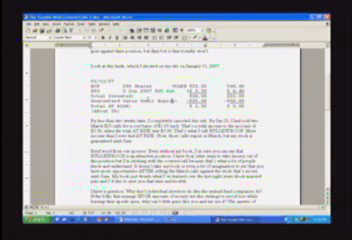
pyautogui.moveTo(104, 101); pyautogui.dragTo(170, 101)
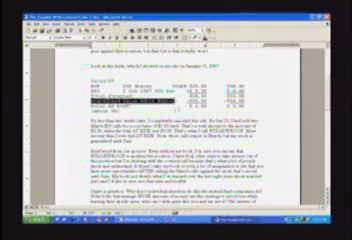
pyautogui.press('Right')
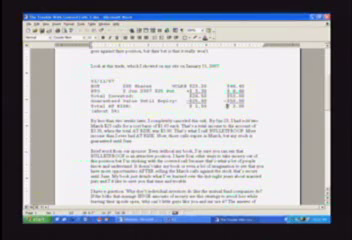
pyautogui.hotkey('shift', 'End')
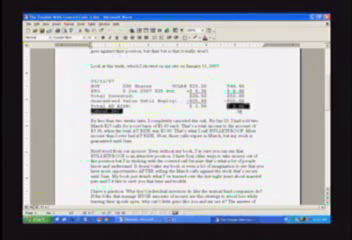
pyautogui.press('Right')
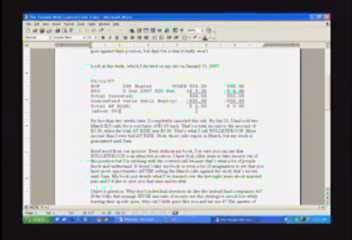